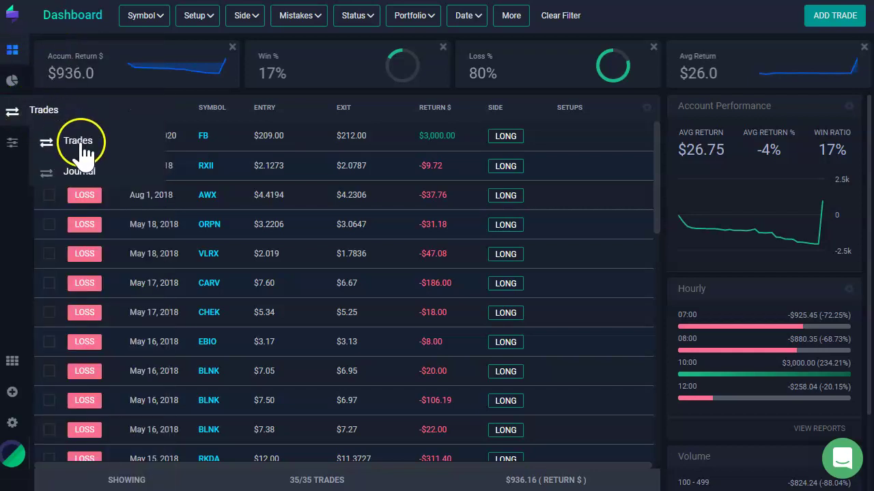
- Go to the Trades page showing all 35 trades from the sidebar flyout
{"action": "left_click", "coordinate": [81, 139]}
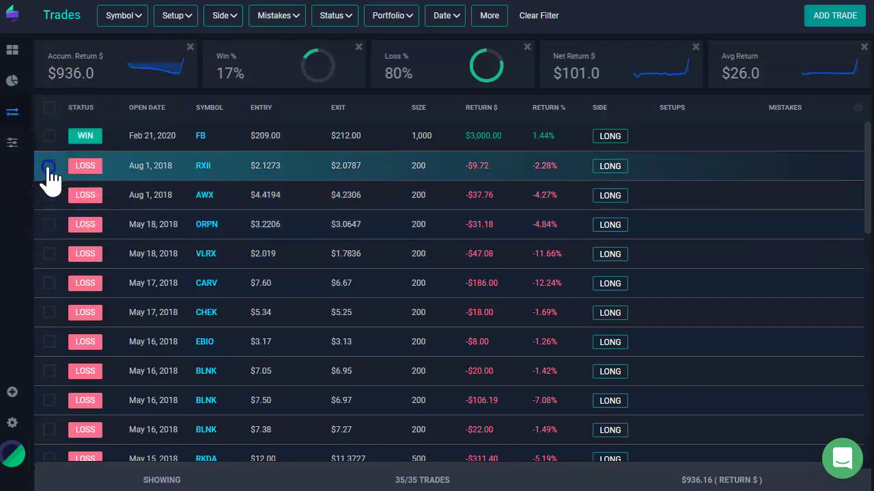
- Bulk-delete the Aug 1, 2018 RXII and AWX trades, confirming the deletion
{"action": "left_click", "coordinate": [48, 165]}
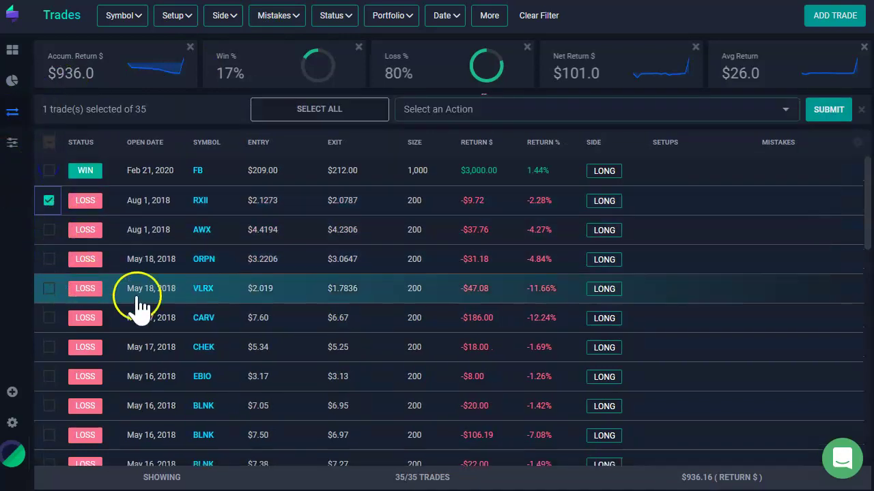
{"action": "left_click", "coordinate": [49, 230]}
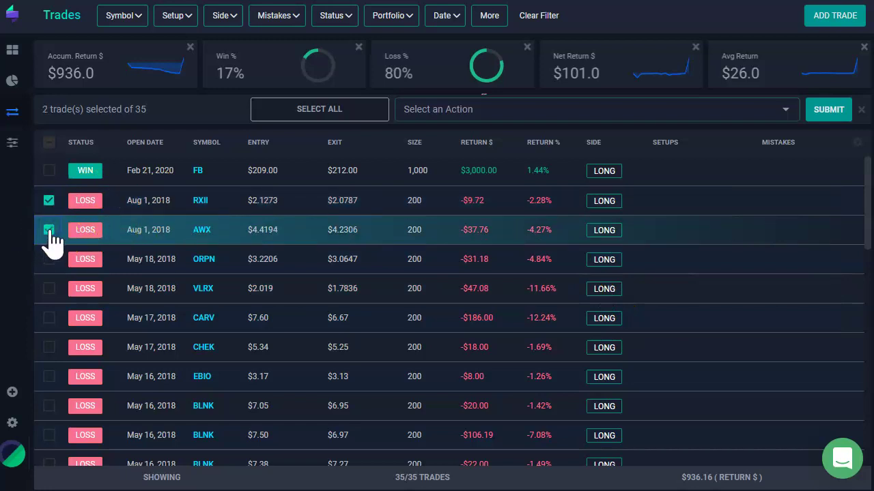
{"action": "left_click", "coordinate": [483, 111]}
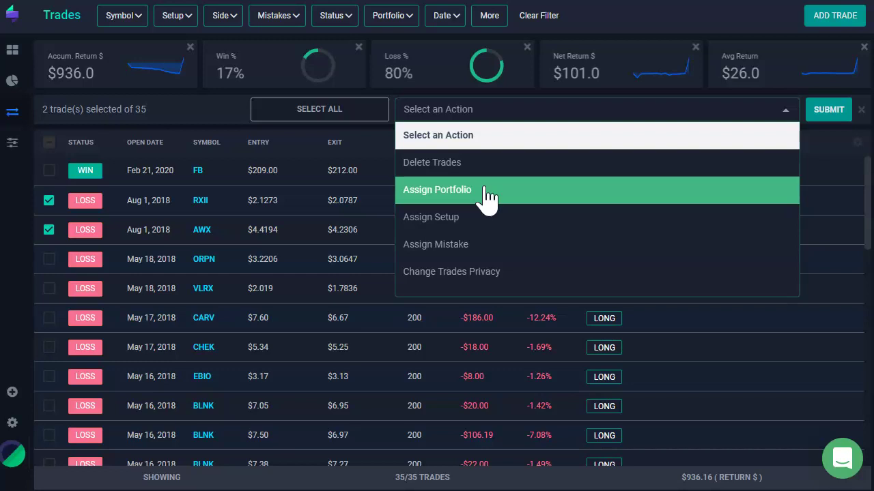
{"action": "left_click", "coordinate": [517, 162]}
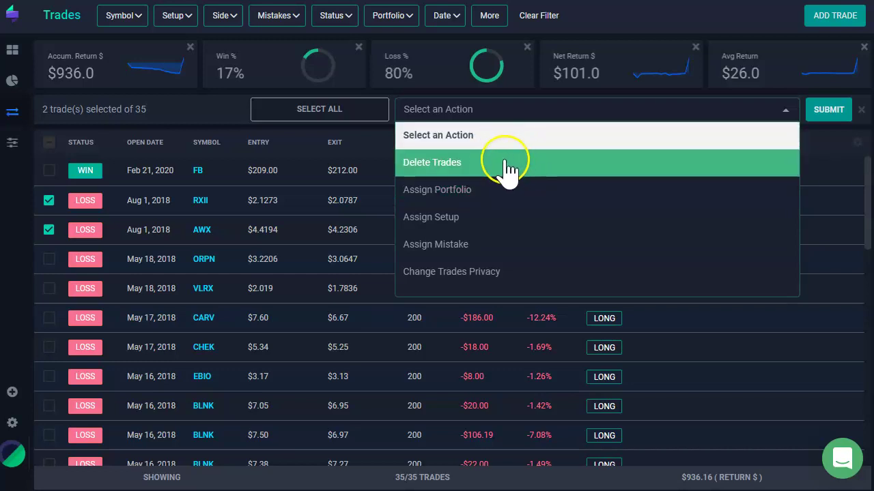
{"action": "left_click", "coordinate": [467, 171]}
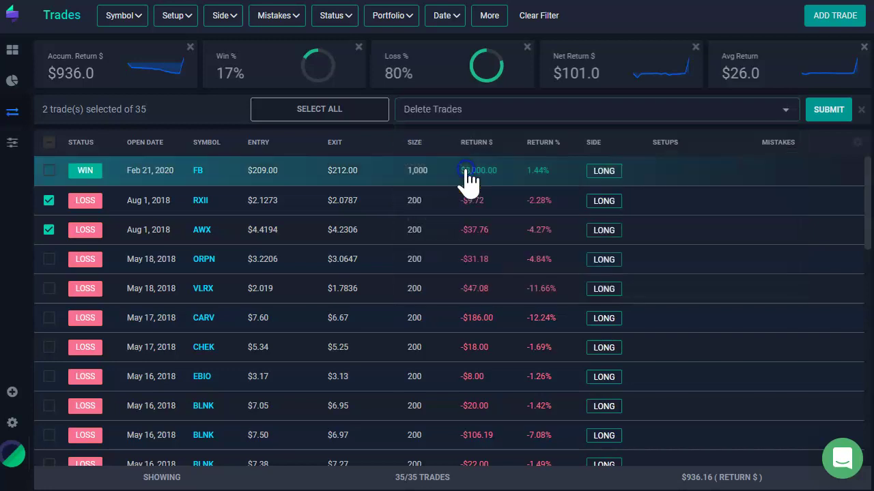
{"action": "left_click", "coordinate": [825, 114]}
{"action": "left_click", "coordinate": [195, 425]}
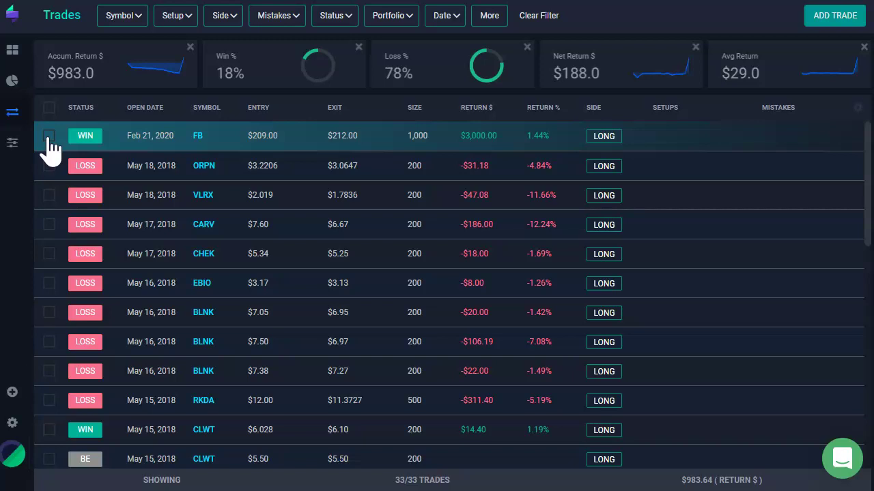
{"action": "left_click", "coordinate": [48, 109]}
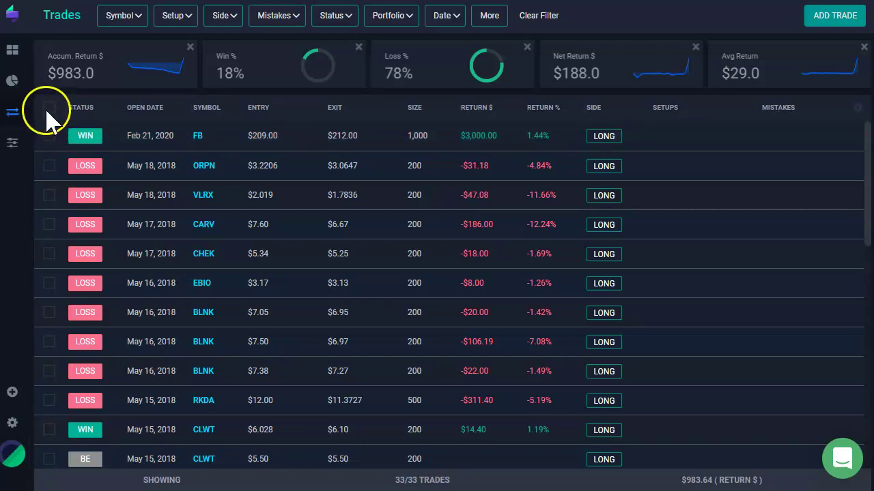
{"action": "left_click_drag", "start_coordinate": [102, 111], "coordinate": [43, 117]}
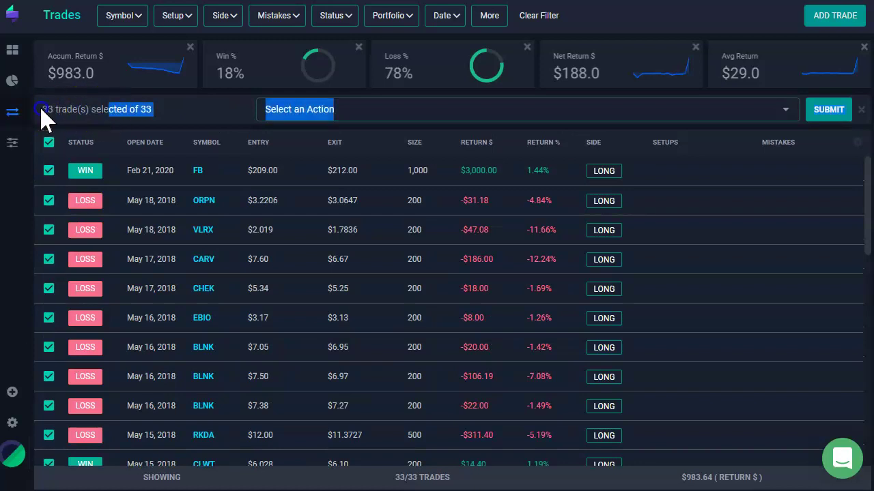
{"action": "left_click", "coordinate": [74, 111]}
{"action": "left_click", "coordinate": [478, 116]}
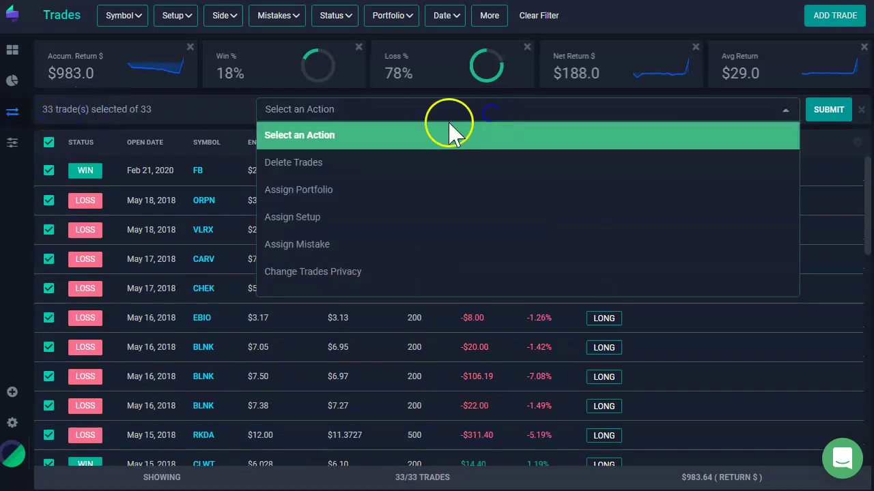
{"action": "left_click", "coordinate": [305, 167]}
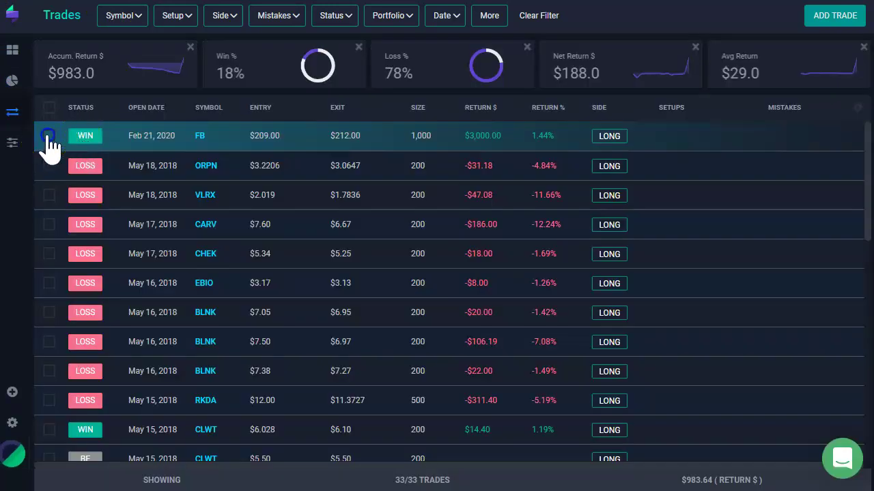
- Assign the Feb 21, 2020 FB trade to the PAPER TRADE portfolio
{"action": "left_click", "coordinate": [48, 137]}
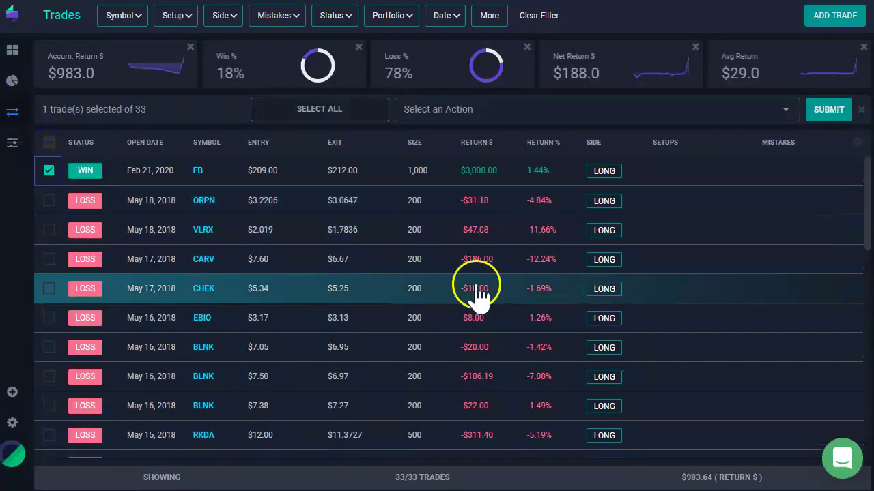
{"action": "left_click", "coordinate": [459, 109]}
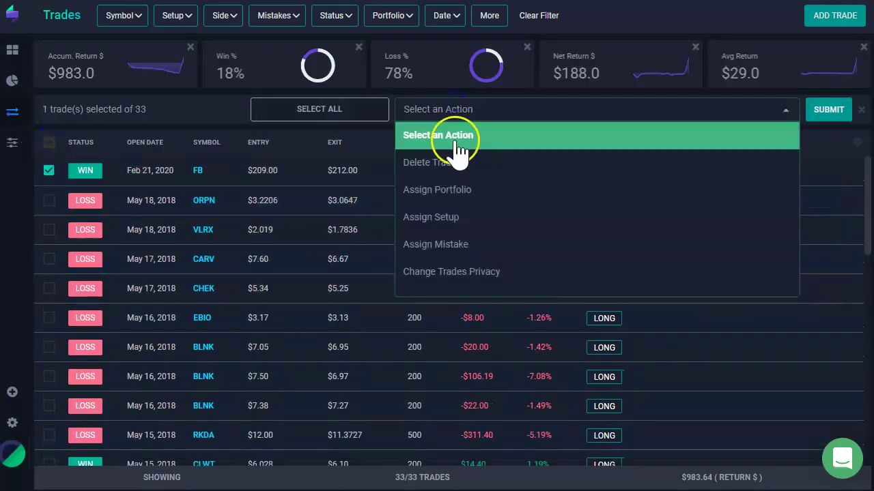
{"action": "left_click", "coordinate": [521, 197]}
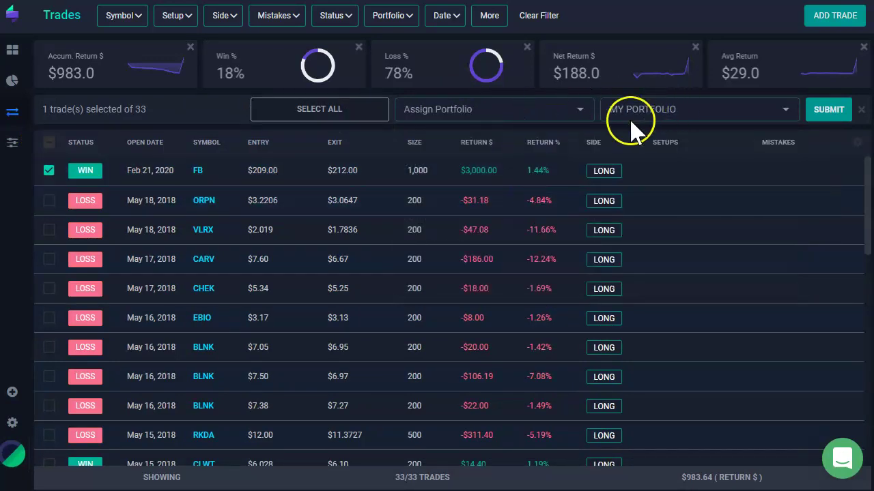
{"action": "left_click", "coordinate": [670, 110]}
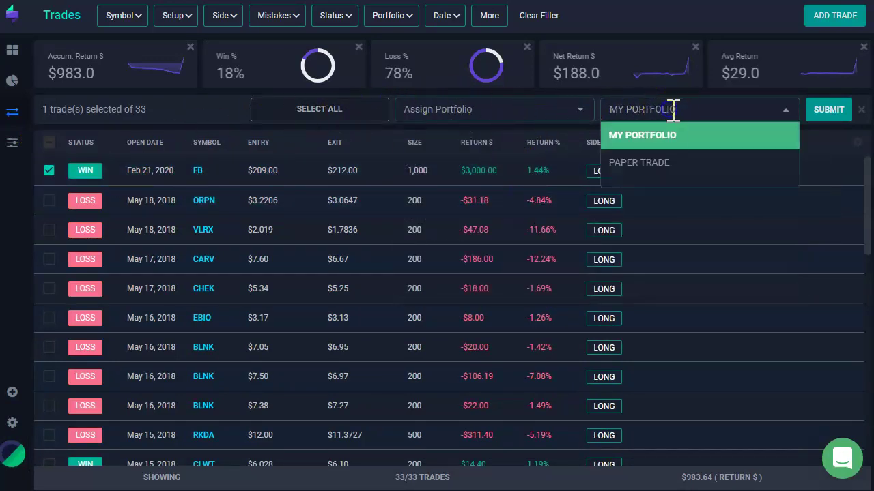
{"action": "left_click", "coordinate": [676, 172]}
{"action": "left_click", "coordinate": [830, 123]}
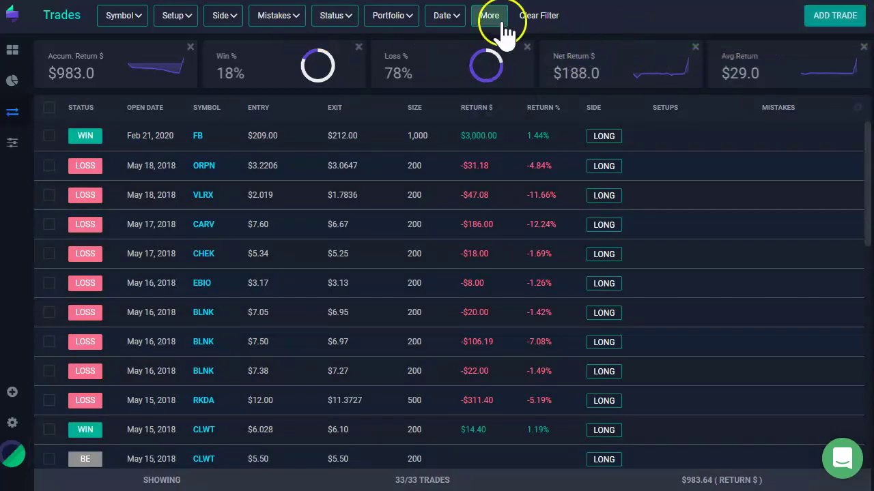
- Filter the trades list to PAPER TRADE, then clear that filter to show all trades
{"action": "left_click", "coordinate": [411, 24]}
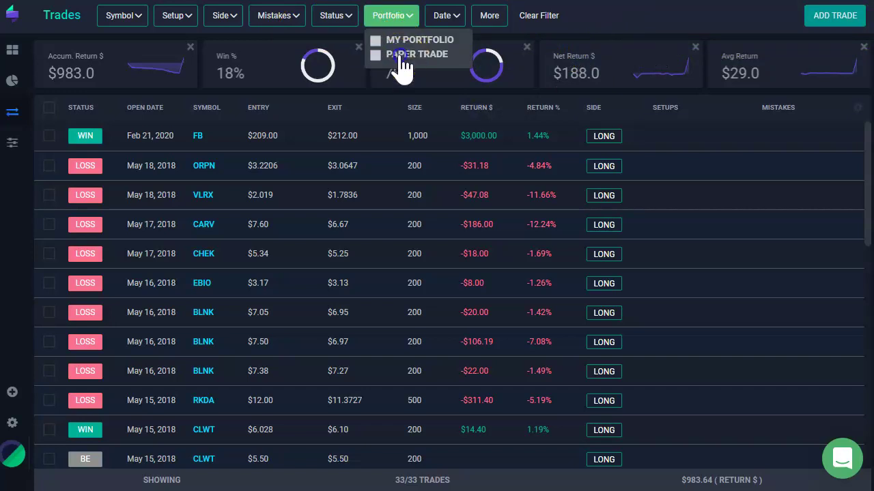
{"action": "left_click", "coordinate": [402, 56]}
{"action": "left_click", "coordinate": [359, 59]}
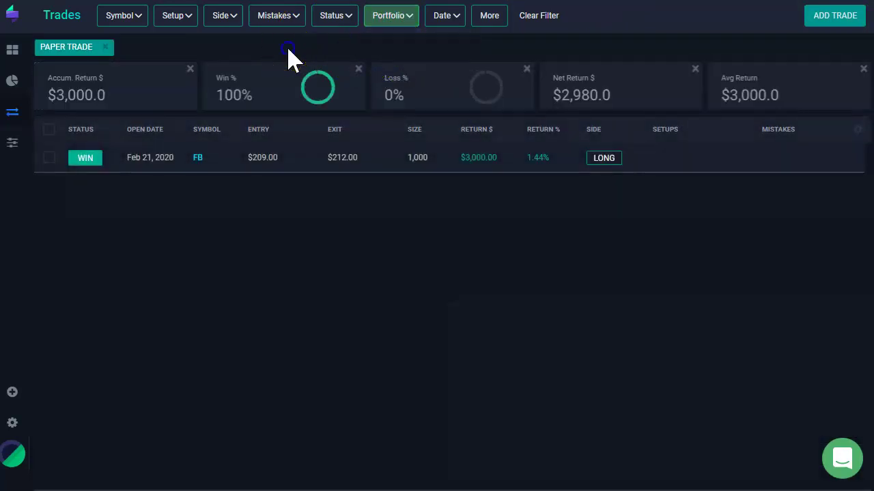
{"action": "left_click", "coordinate": [137, 172]}
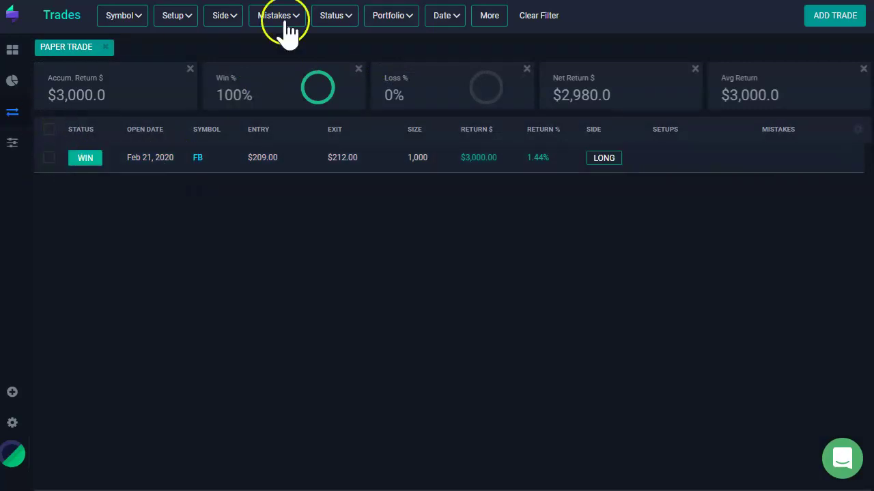
{"action": "left_click", "coordinate": [539, 17]}
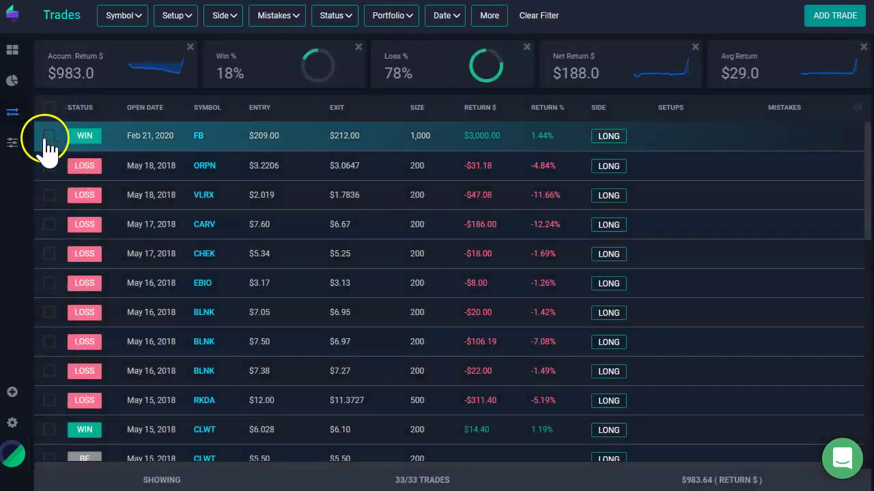
- Select the FB, ORPN, VLRX and CARV trades
{"action": "left_click", "coordinate": [47, 135]}
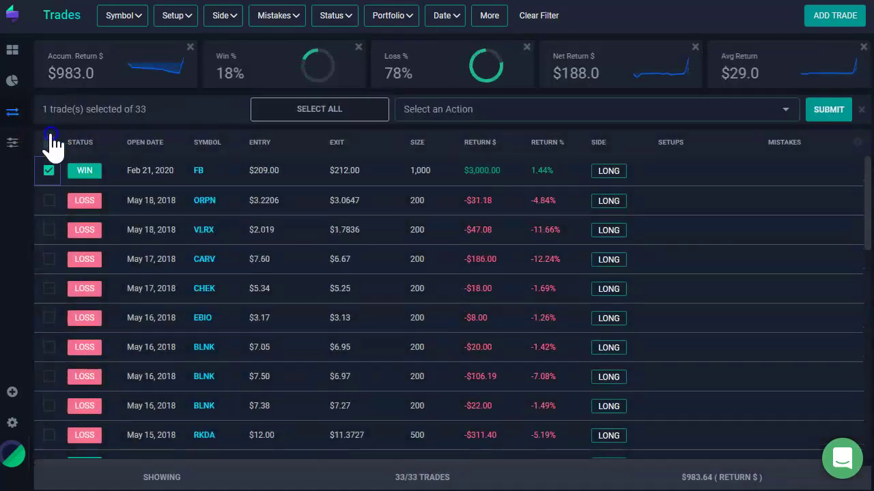
{"action": "left_click", "coordinate": [496, 109]}
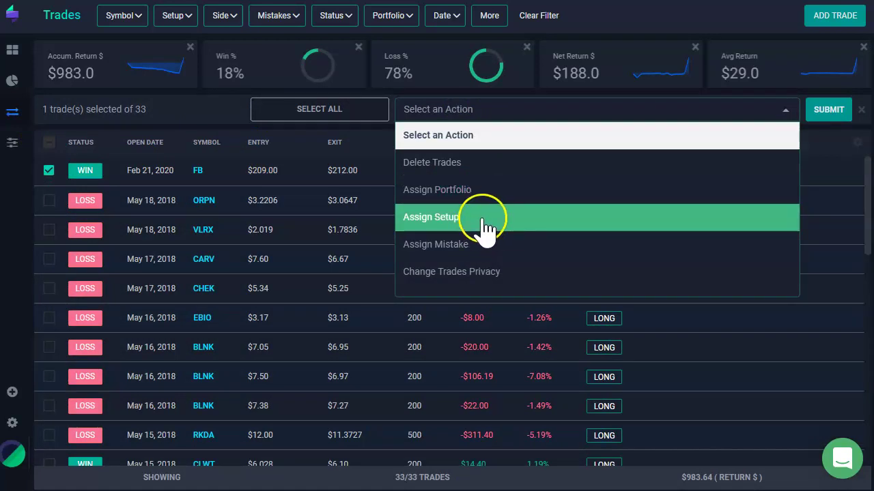
{"action": "left_click", "coordinate": [49, 201]}
{"action": "left_click", "coordinate": [49, 230]}
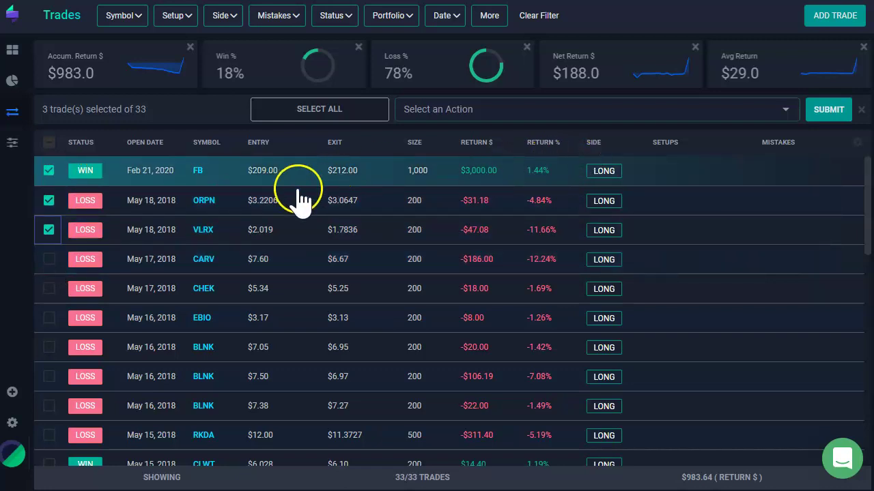
{"action": "left_click", "coordinate": [49, 260]}
- Choose Assign Setup, find no setups available, and go to Configuration settings
{"action": "left_click", "coordinate": [500, 111]}
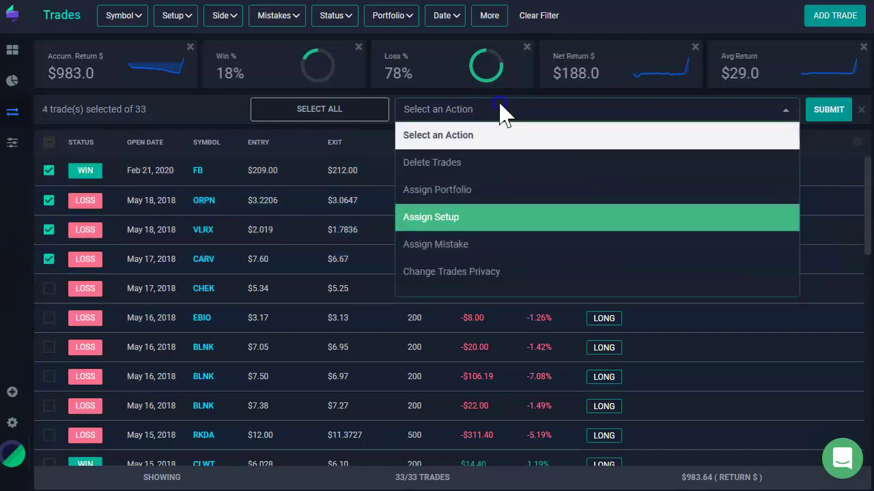
{"action": "left_click", "coordinate": [494, 218]}
{"action": "left_click", "coordinate": [698, 114]}
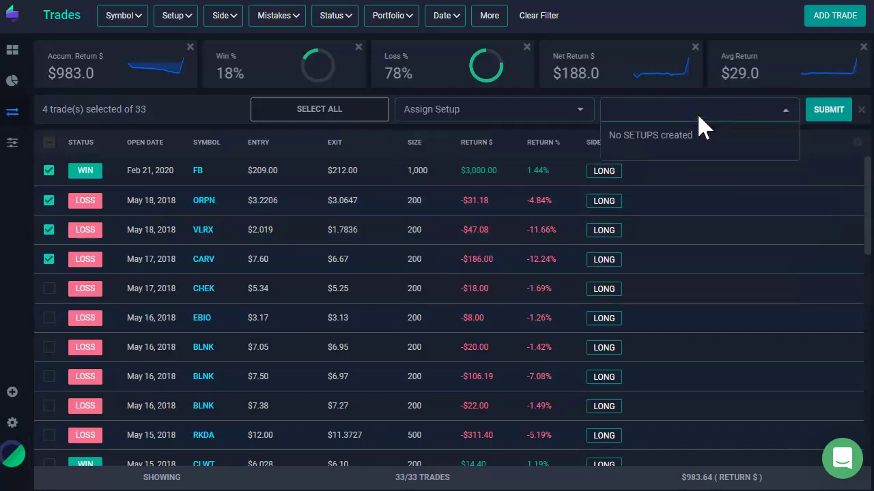
{"action": "left_click", "coordinate": [12, 423]}
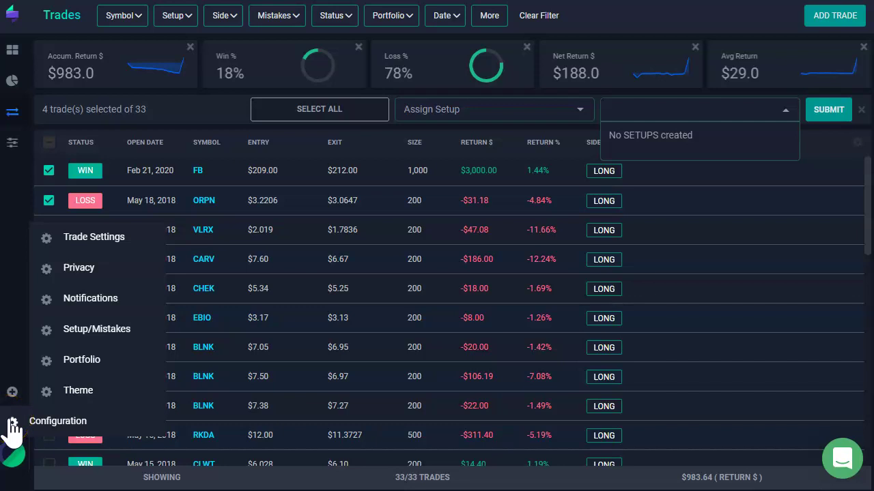
- Create a new setup named 'Contract Winner' in Setup/Mistakes management
{"action": "left_click", "coordinate": [127, 346]}
{"action": "type", "text": "Contract Winner"}
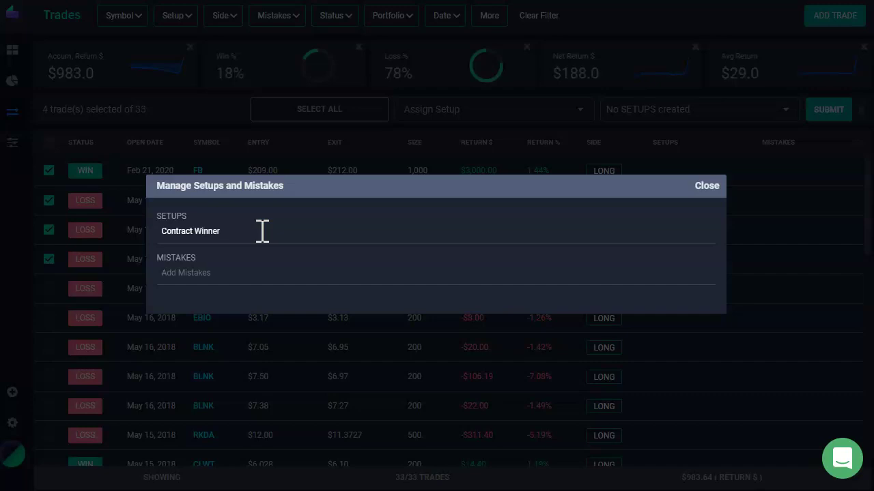
{"action": "key", "text": "Return"}
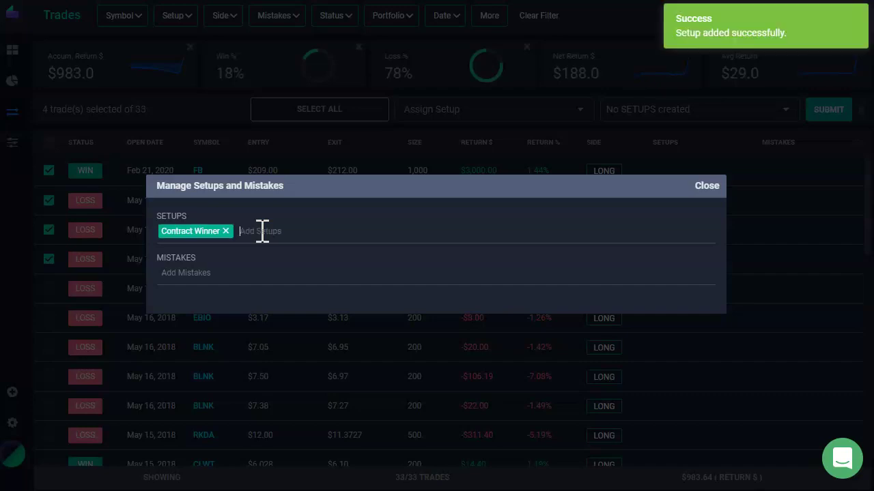
{"action": "left_click", "coordinate": [706, 185]}
- Select the FB, ORPN and VLRX trades
{"action": "left_click", "coordinate": [49, 200]}
{"action": "left_click", "coordinate": [48, 171]}
{"action": "left_click", "coordinate": [49, 230]}
- Bulk-assign the CONTRACT WINNER setup to the selected FB, ORPN and VLRX trades
{"action": "left_click", "coordinate": [424, 111]}
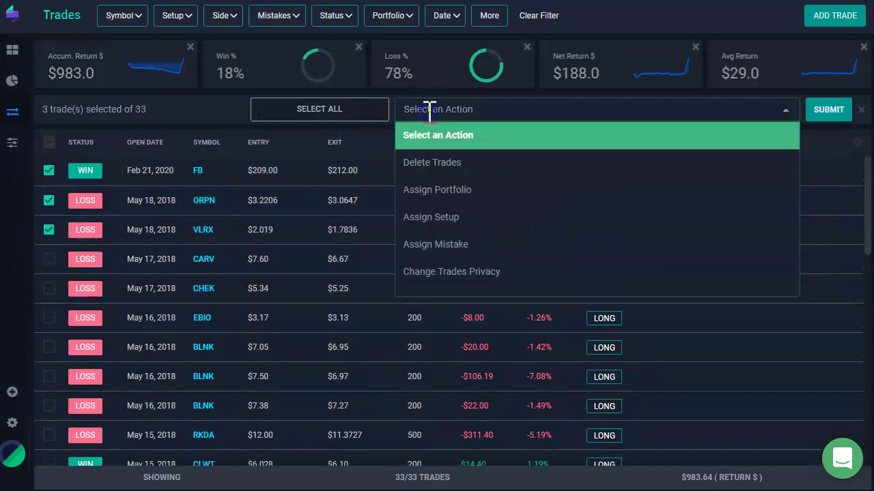
{"action": "left_click", "coordinate": [478, 218]}
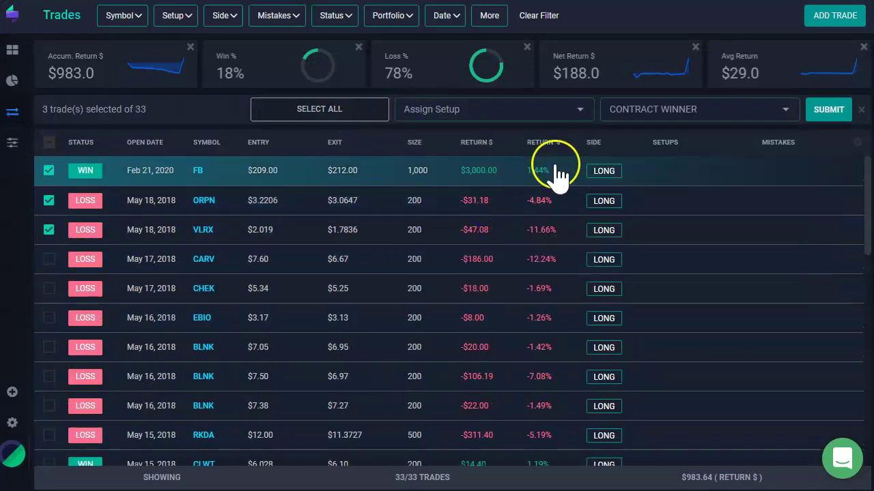
{"action": "left_click", "coordinate": [661, 111]}
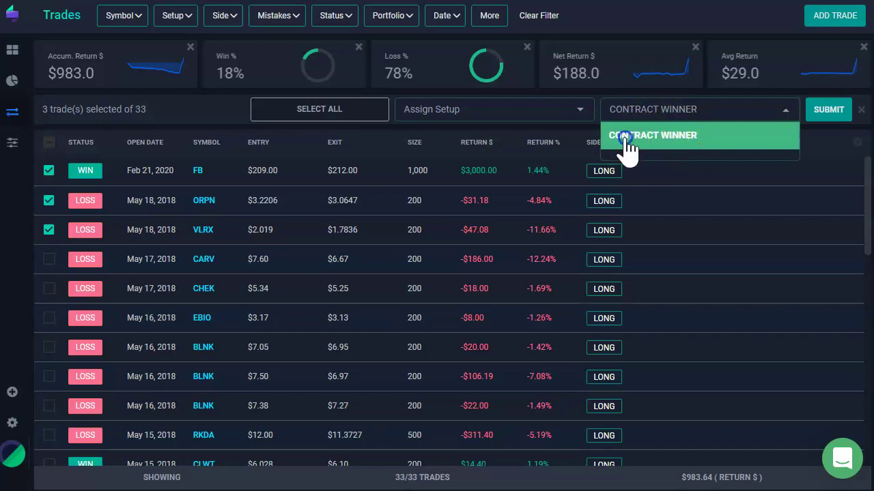
{"action": "left_click", "coordinate": [628, 144]}
{"action": "left_click", "coordinate": [819, 112]}
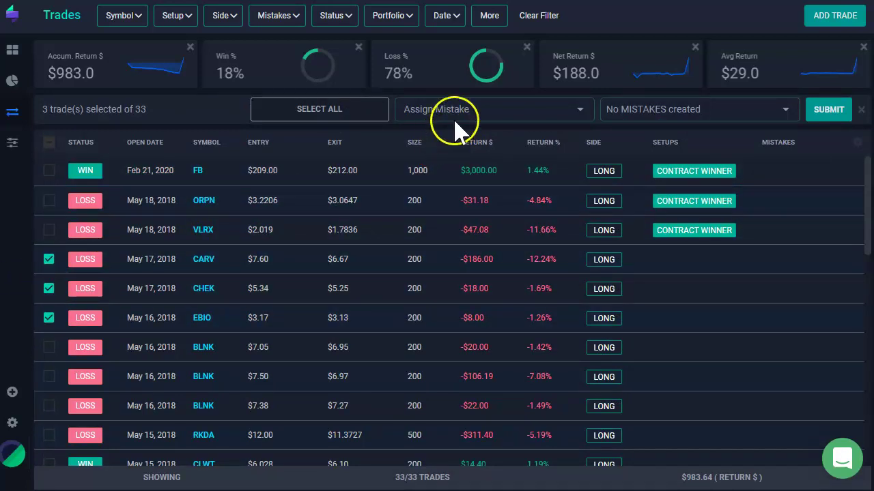
{"action": "left_click", "coordinate": [455, 110]}
{"action": "left_click", "coordinate": [416, 244]}
{"action": "left_click", "coordinate": [642, 114]}
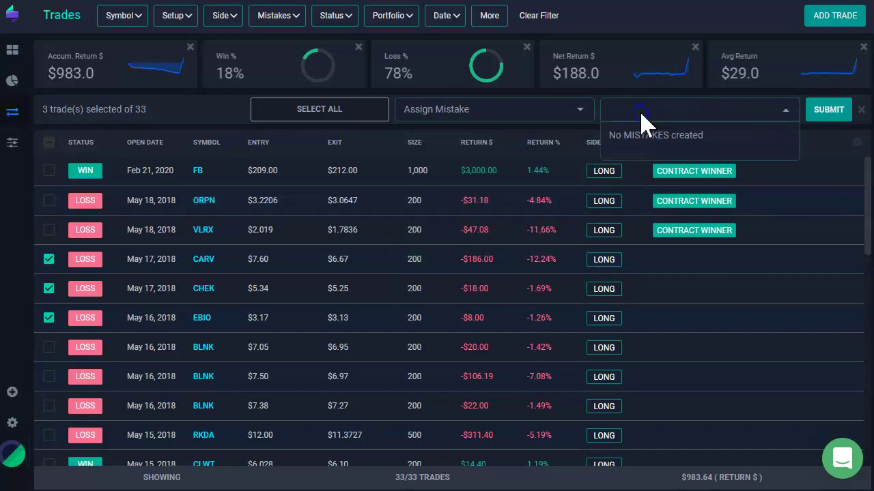
{"action": "left_click", "coordinate": [531, 117]}
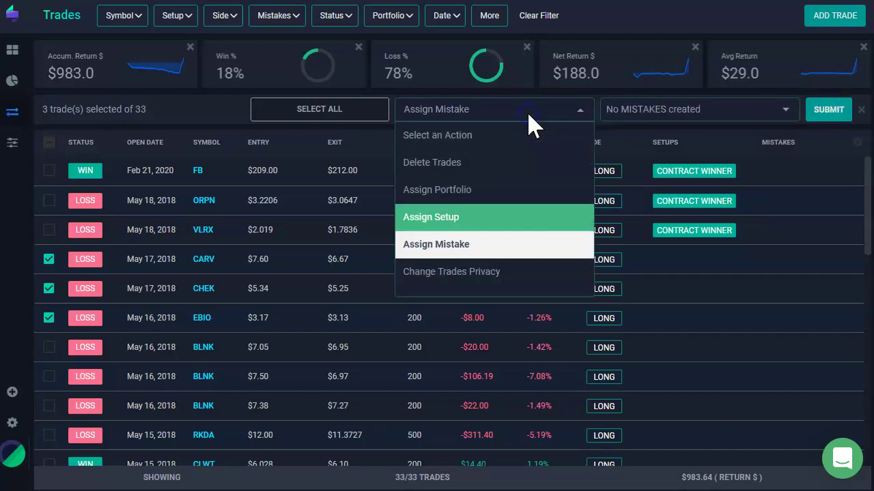
- Set the privacy of the CARV, CHEK and EBIO trades to Public
{"action": "left_click", "coordinate": [484, 273]}
{"action": "left_click", "coordinate": [644, 113]}
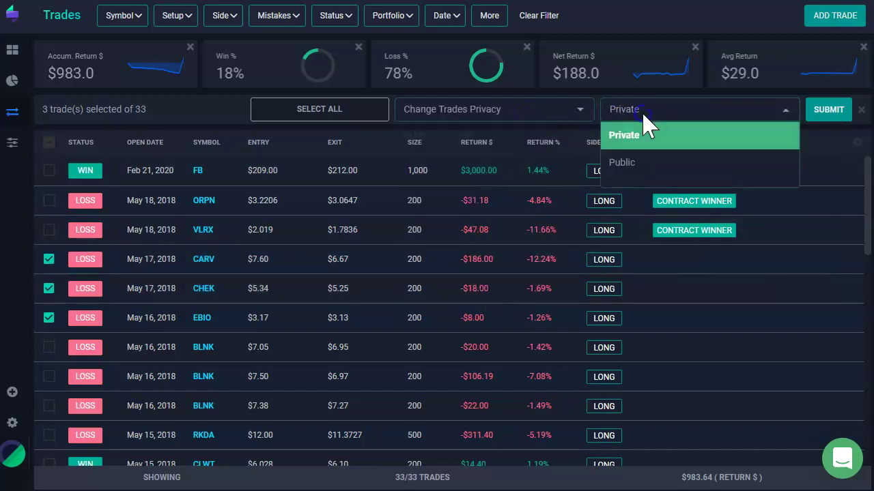
{"action": "left_click", "coordinate": [697, 164]}
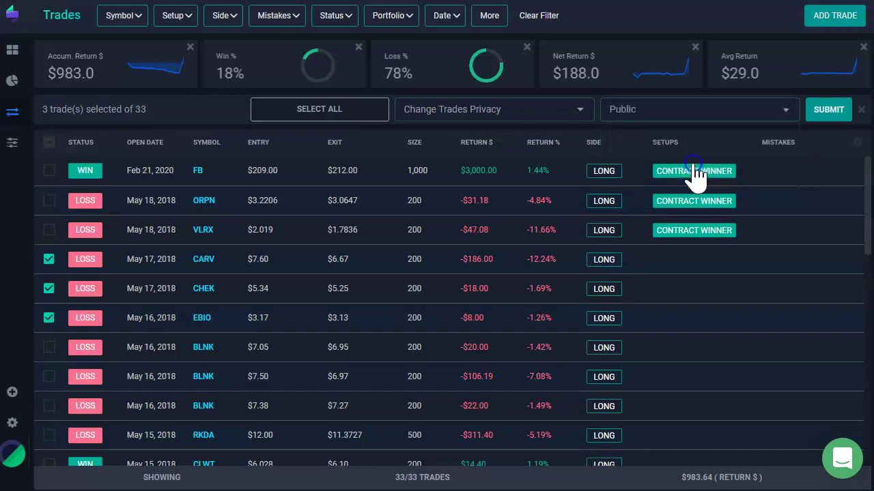
{"action": "left_click", "coordinate": [822, 116]}
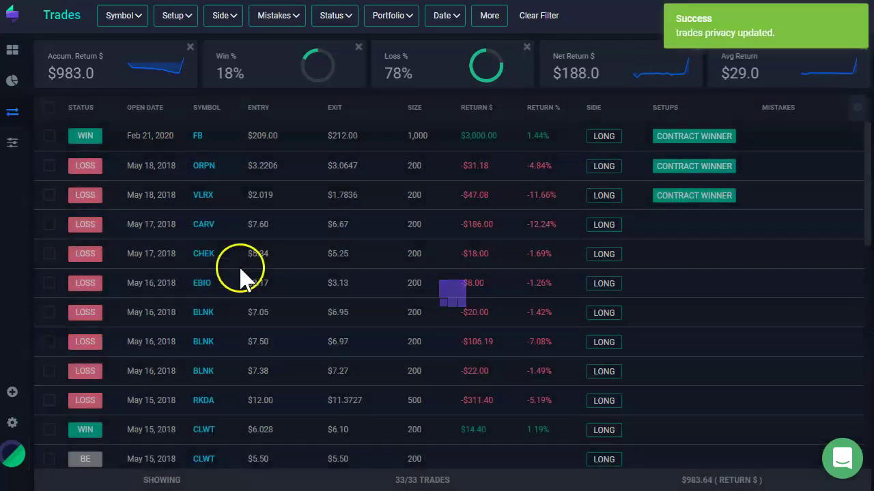